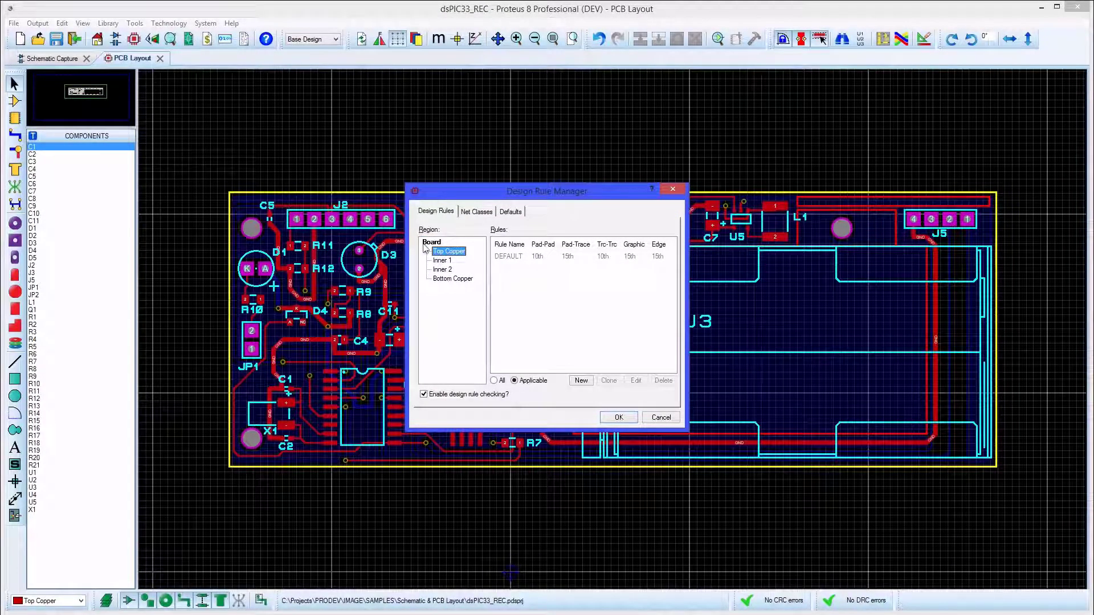
Review the design rules applied to each copper layer region, from Top Copper to Bottom Copper, and to the whole Board.
key(Down)
key(Down)
key(Down)
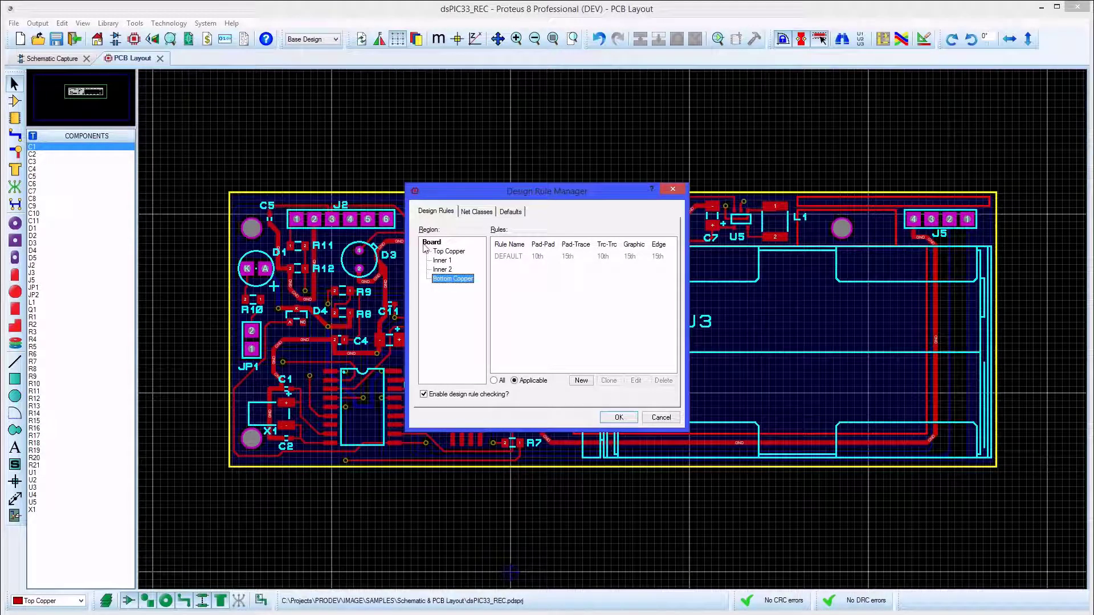
key(Up)
key(Up)
key(Up)
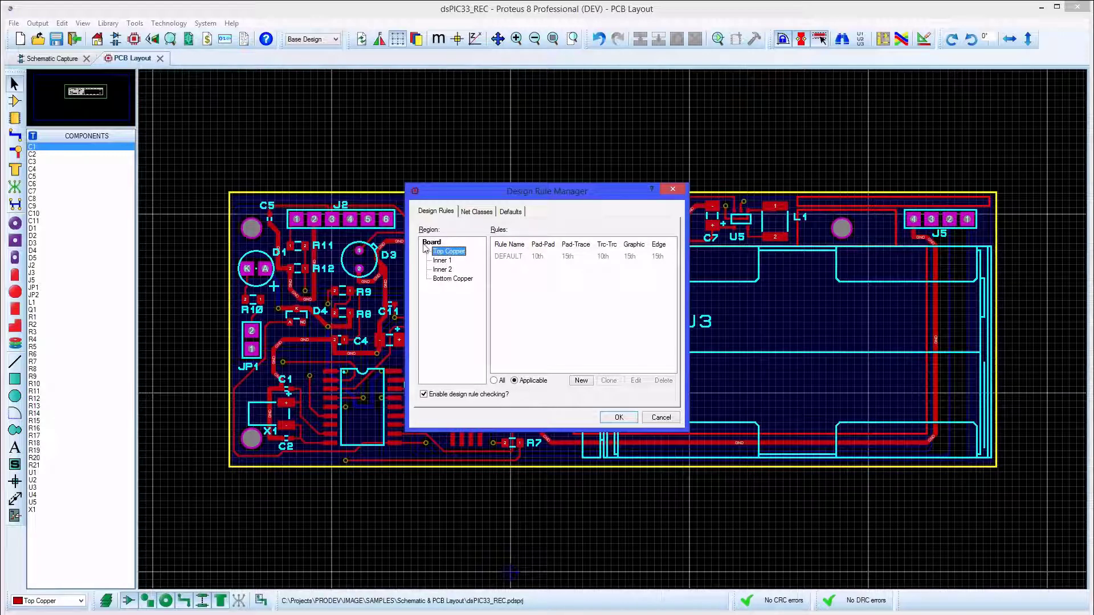
click(427, 243)
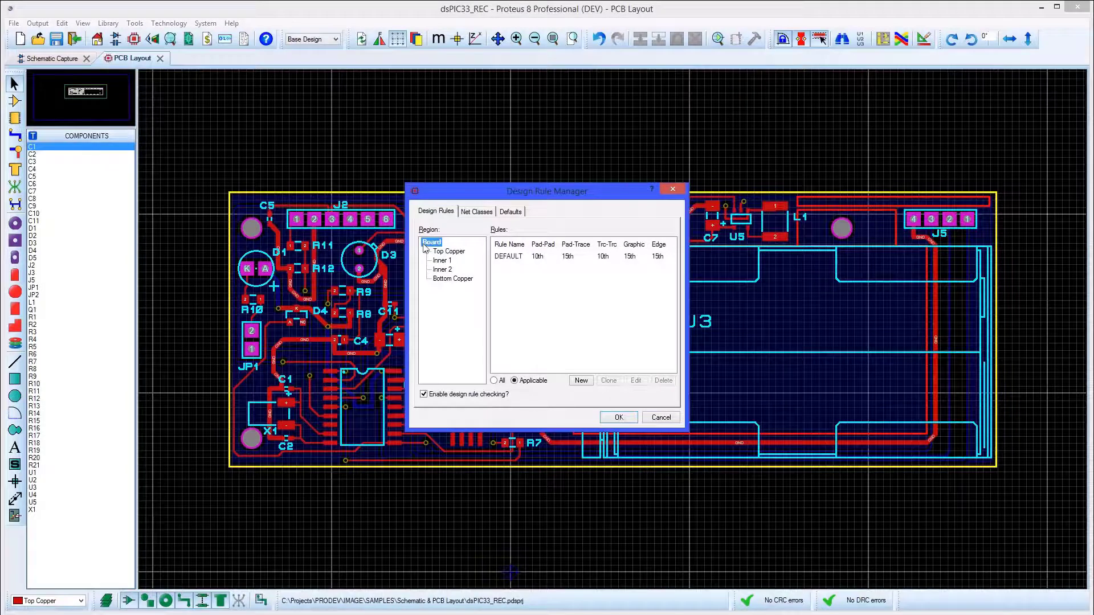
Open the help topic on the design rule hierarchy and read through its rule types, from Board Rule to Room.
key(F1)
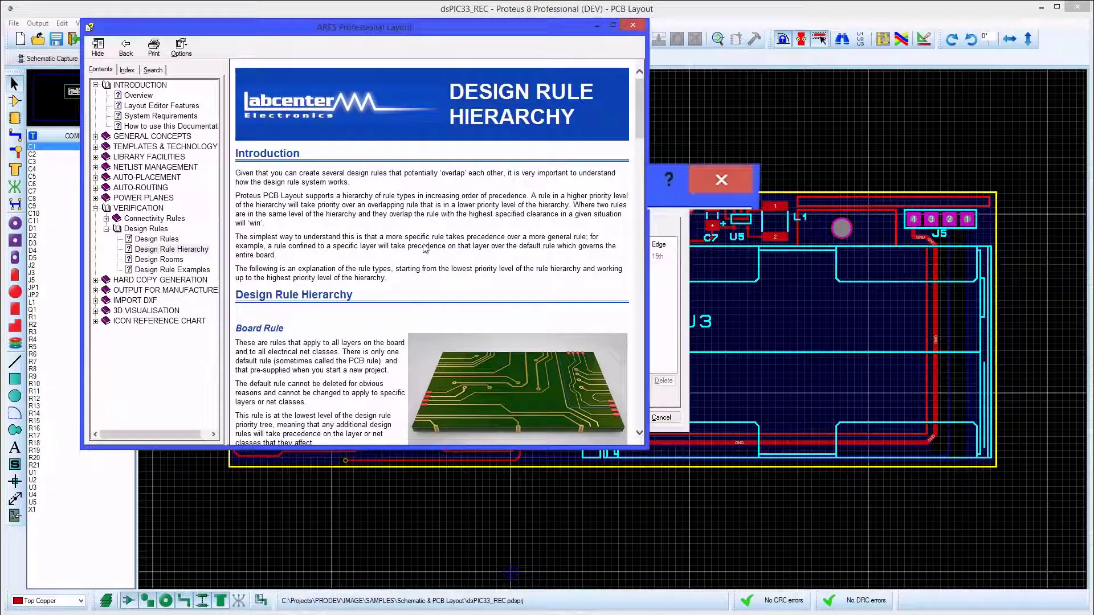
scroll(467, 264, down, 5)
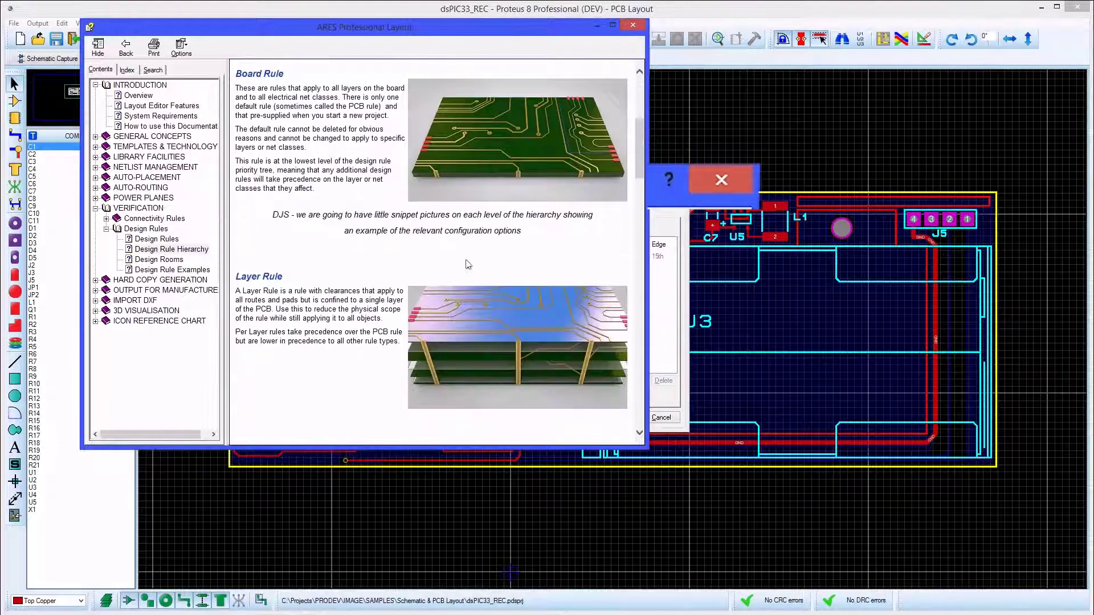
scroll(467, 264, down, 10)
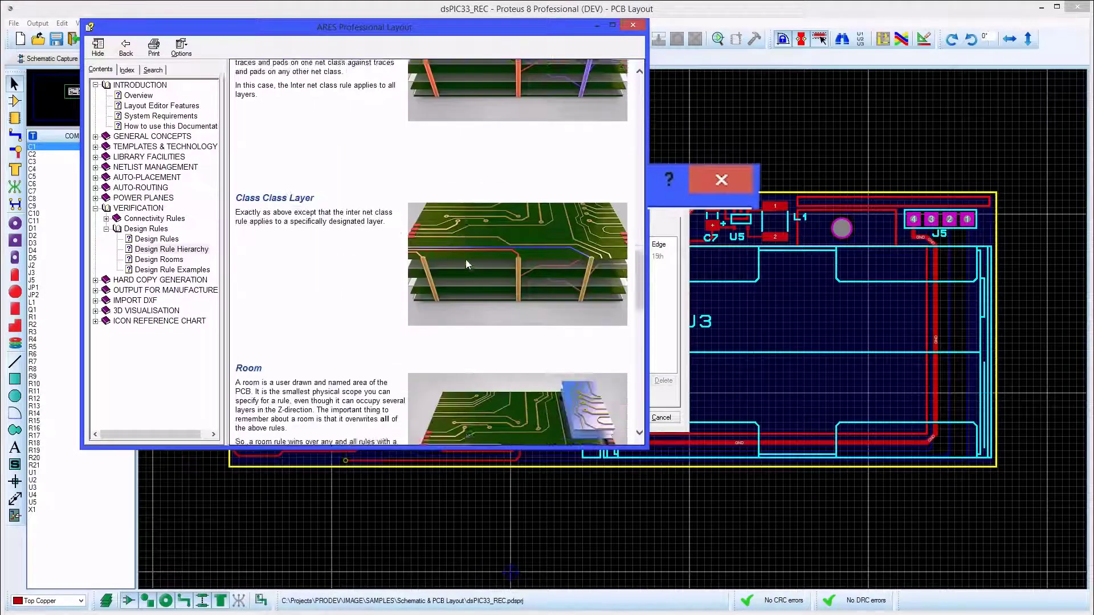
scroll(466, 264, down, 10)
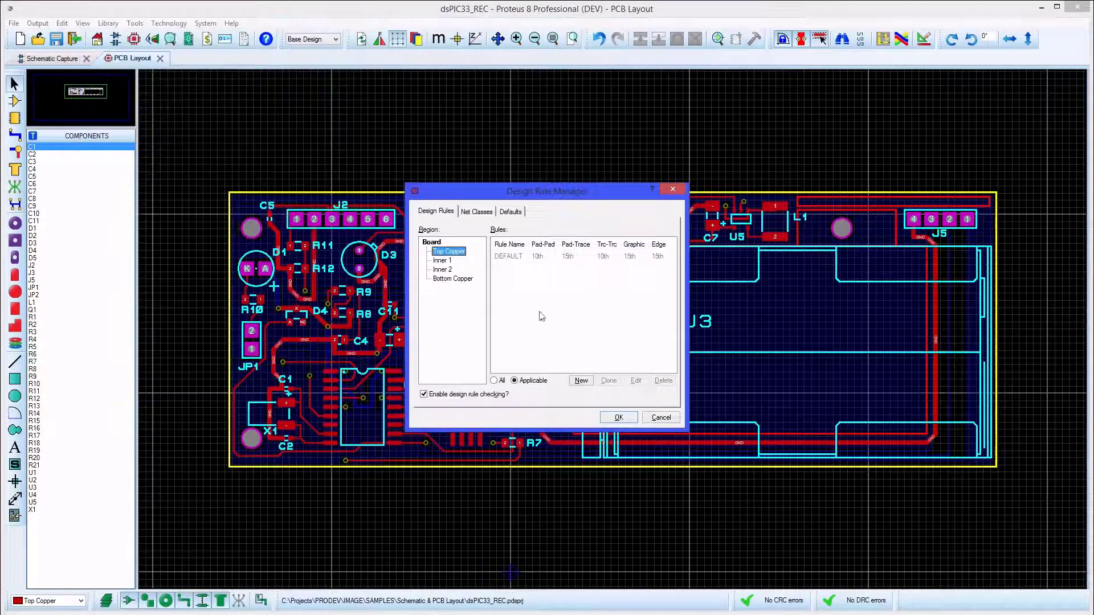
Create a design rule named TOPC for Top Copper and all net classes with a trace-trace clearance of 8th.
click(581, 381)
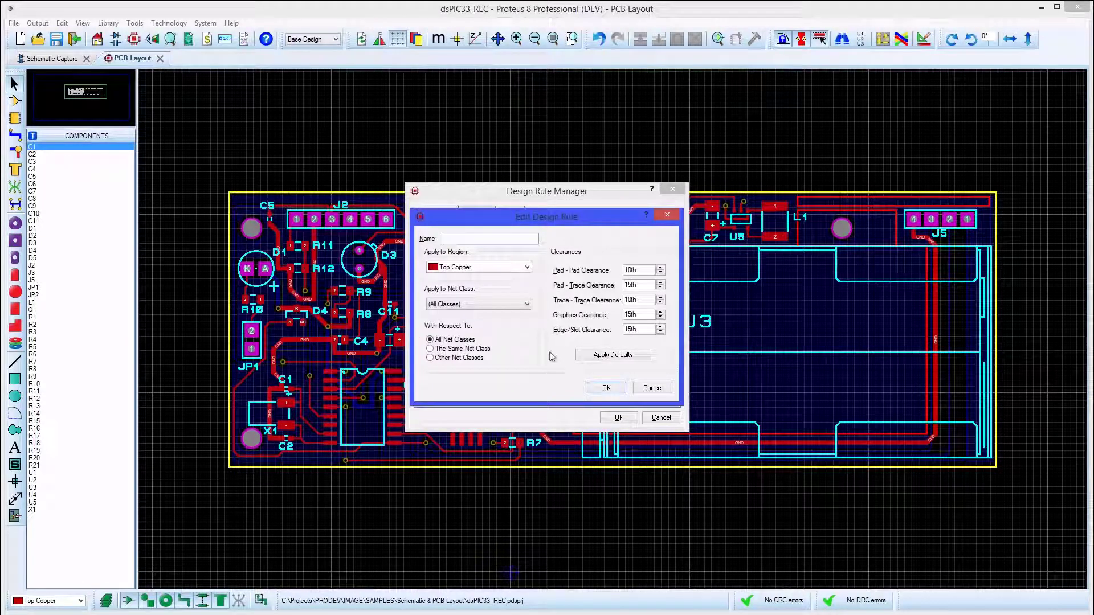
text(TOPC)
click(527, 268)
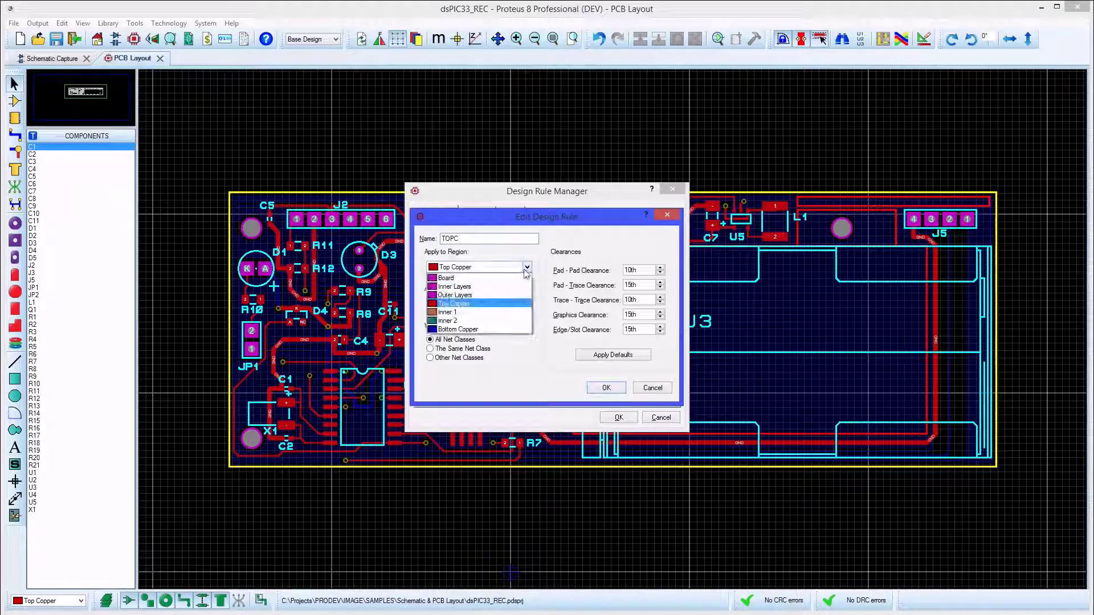
click(526, 271)
click(525, 305)
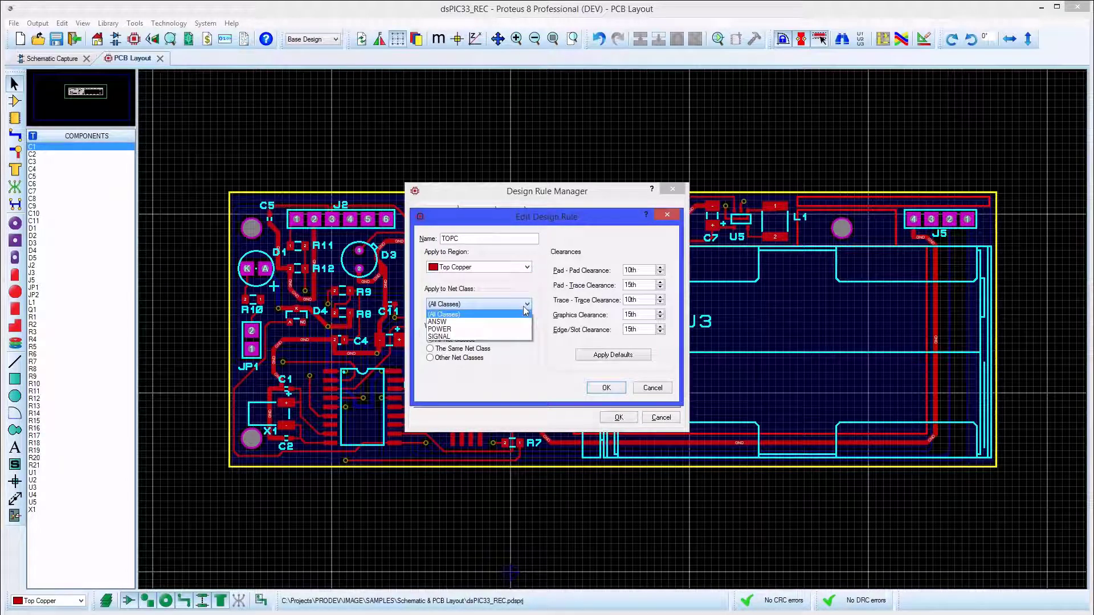
click(524, 308)
click(662, 303)
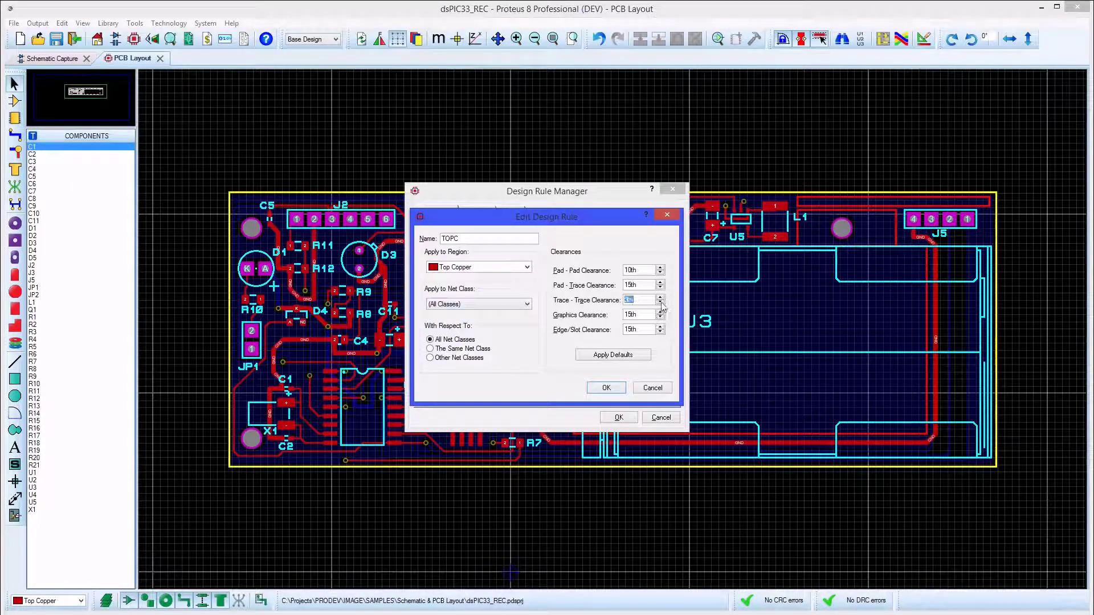
click(607, 388)
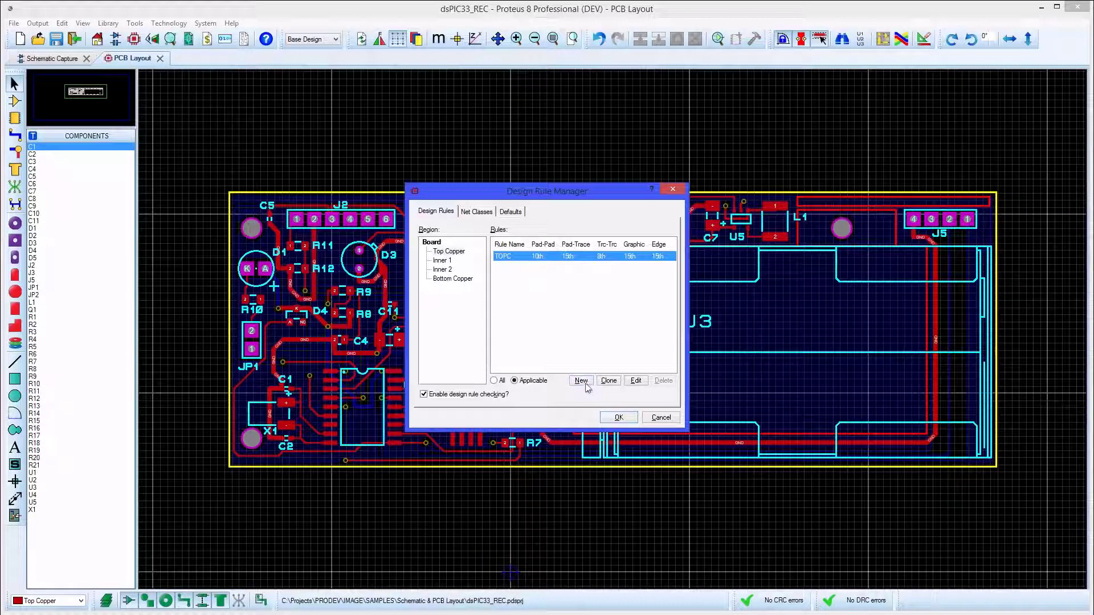
Create a design rule named TOPPWR for the POWER net class on Top Copper, and accept the design rules.
click(582, 381)
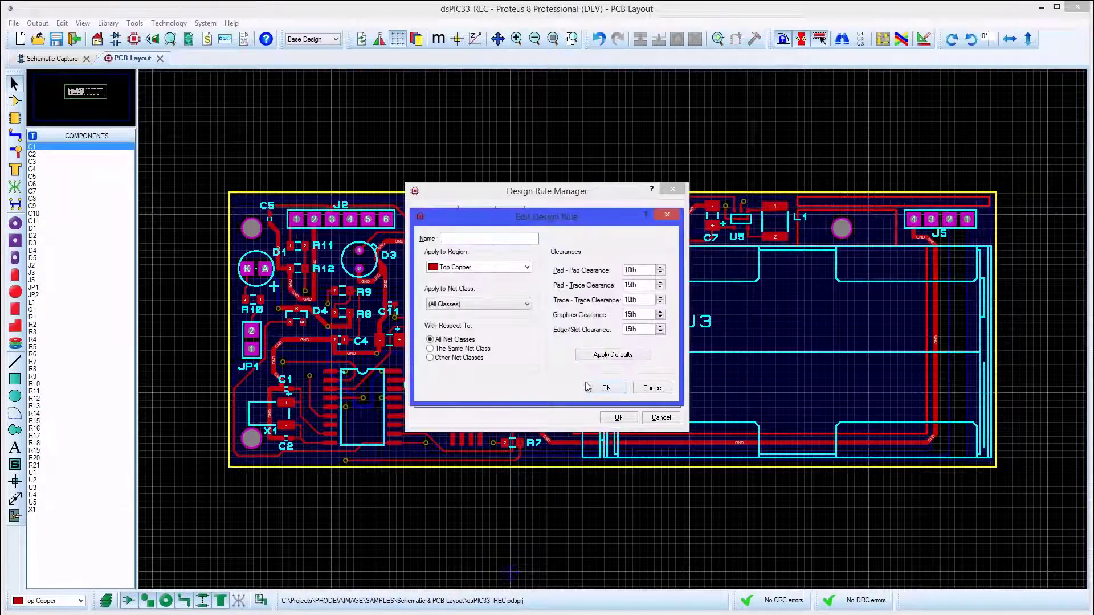
text(TOPPWR)
click(528, 305)
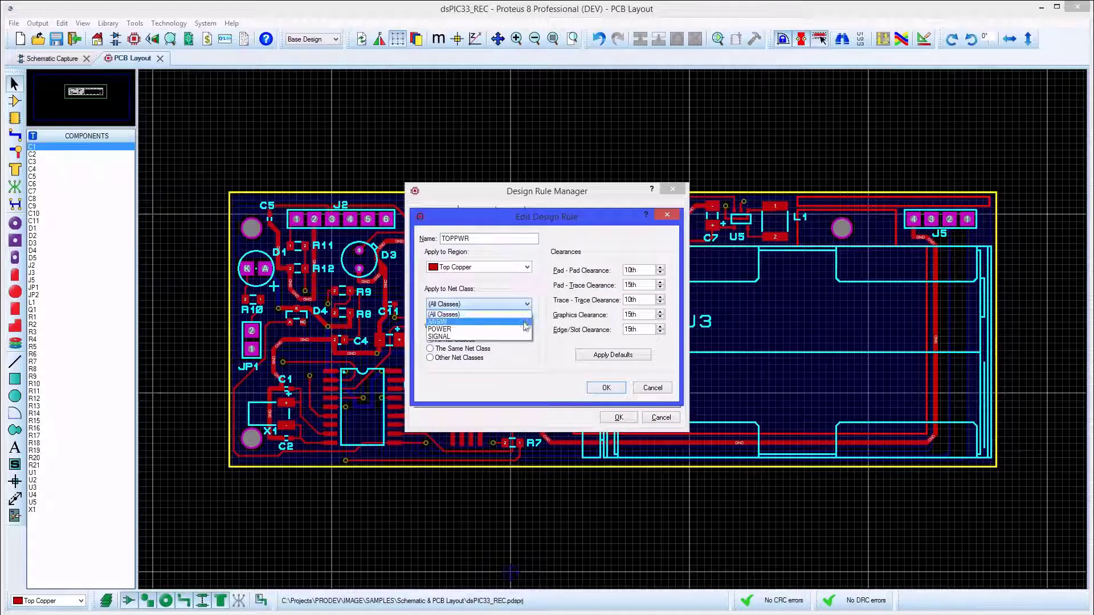
click(524, 329)
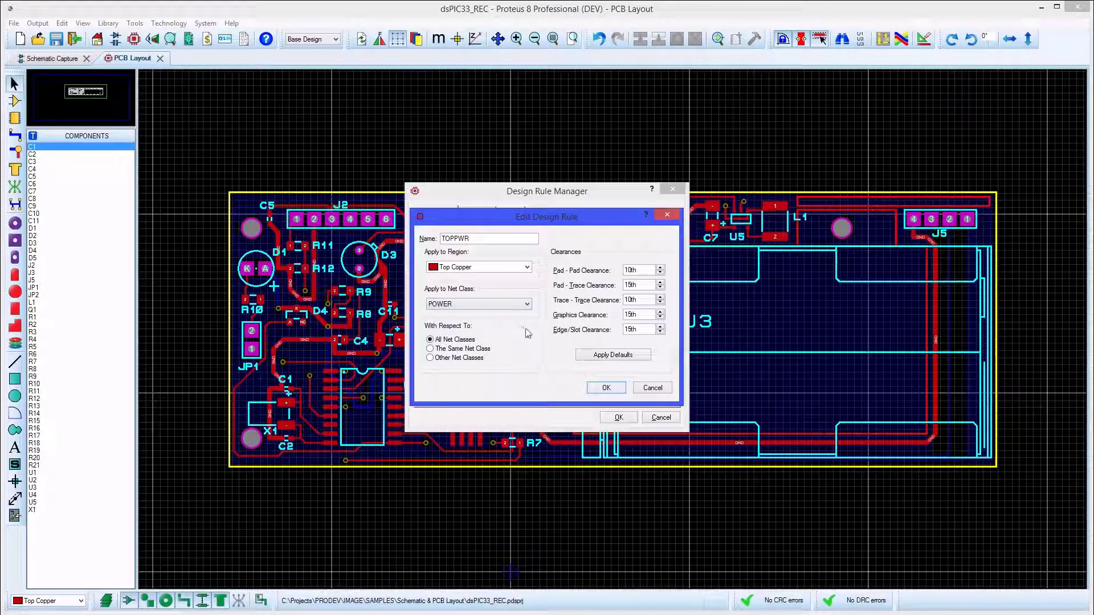
click(605, 390)
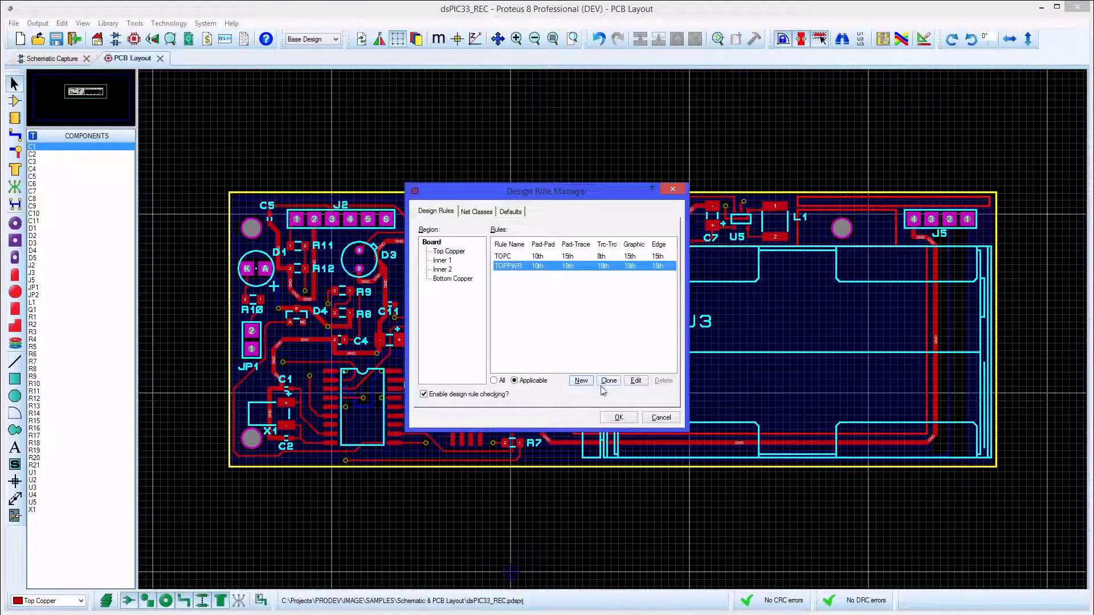
click(616, 418)
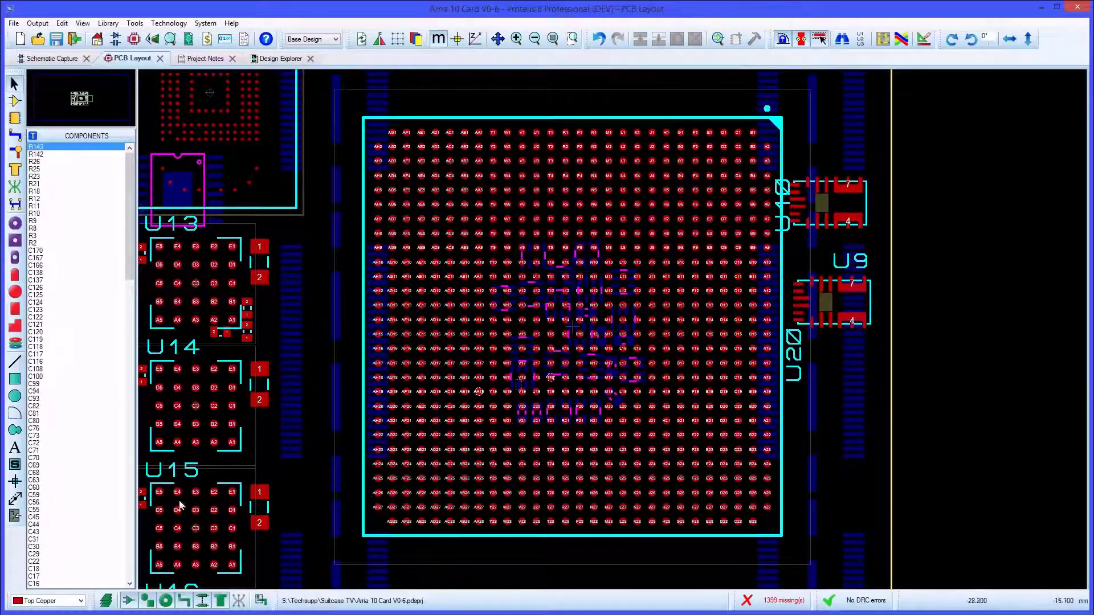
Draw a rectangular room enclosing the whole U20 BGA footprint on the Arria 10 board.
click(15, 517)
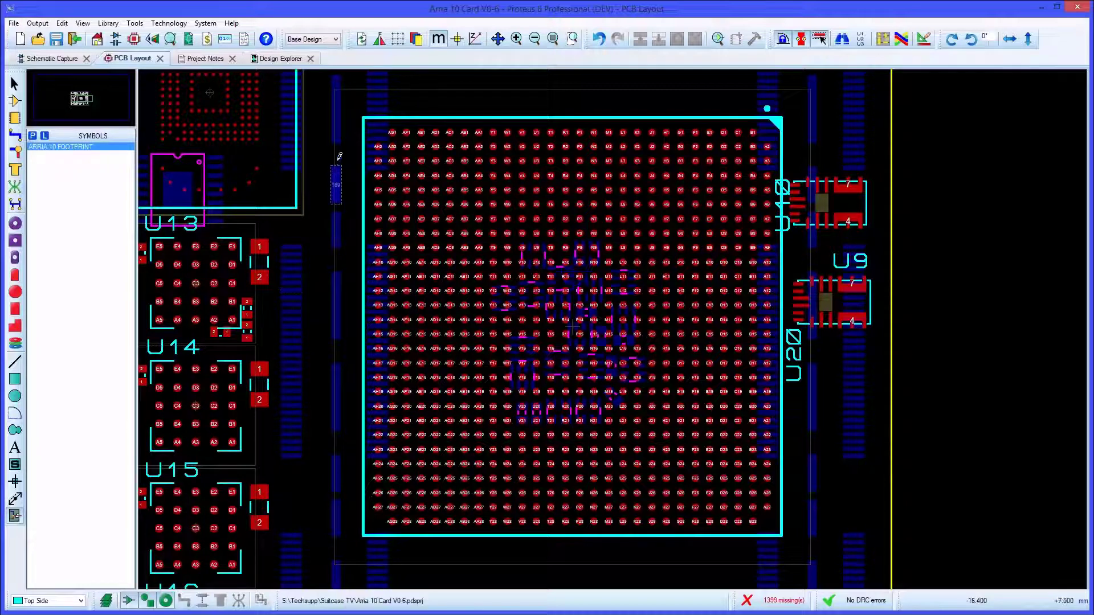
click(339, 94)
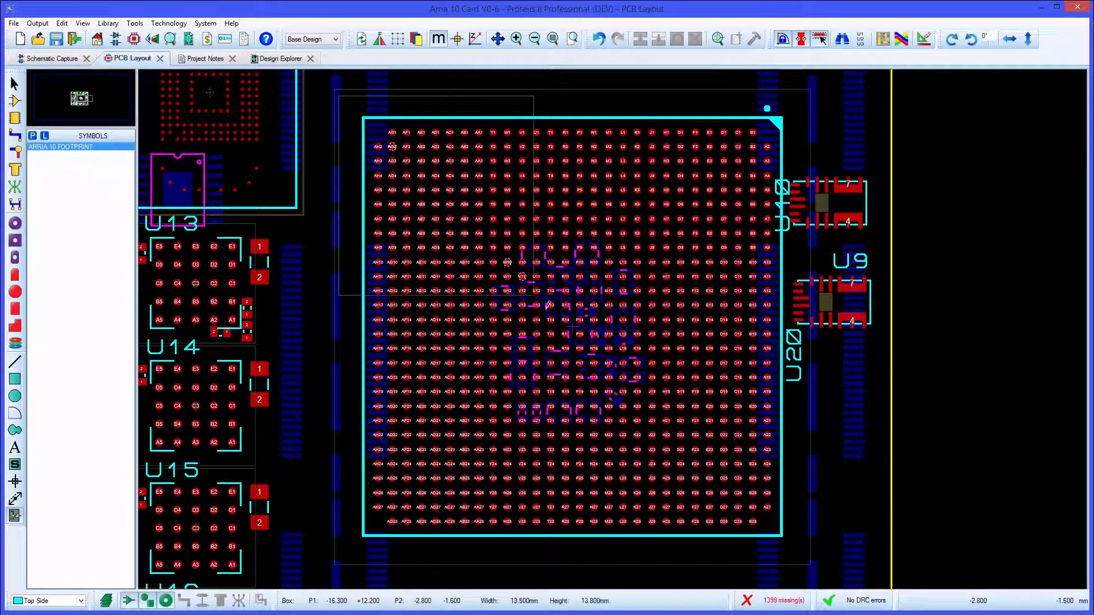
click(806, 552)
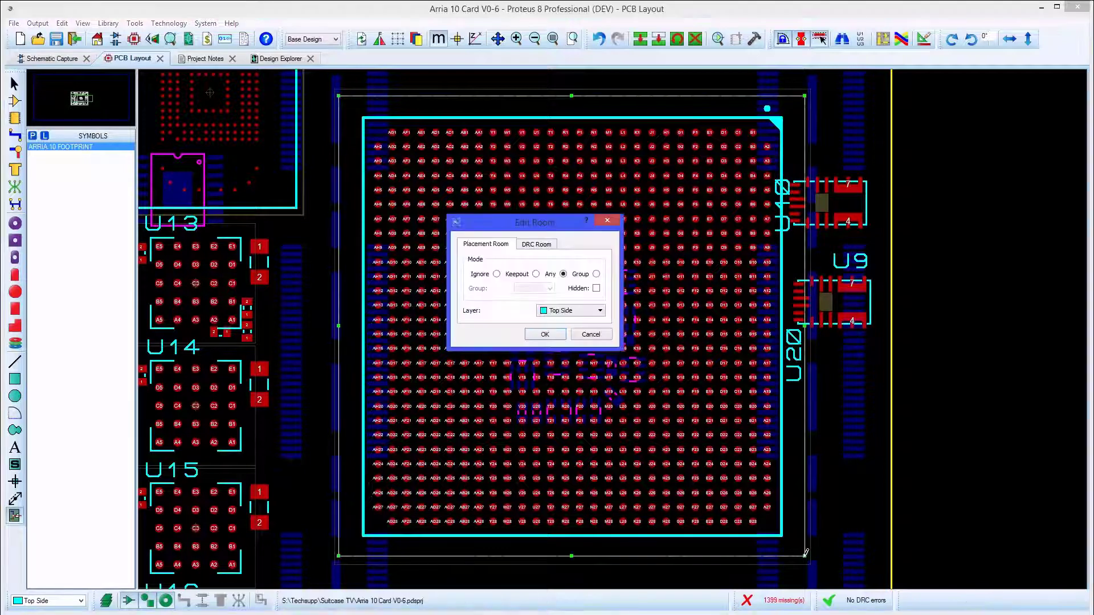
Configure the new room as a DRC room named BGAROOM, spanning the layers from Top Copper to Inner 3.
click(536, 246)
click(530, 260)
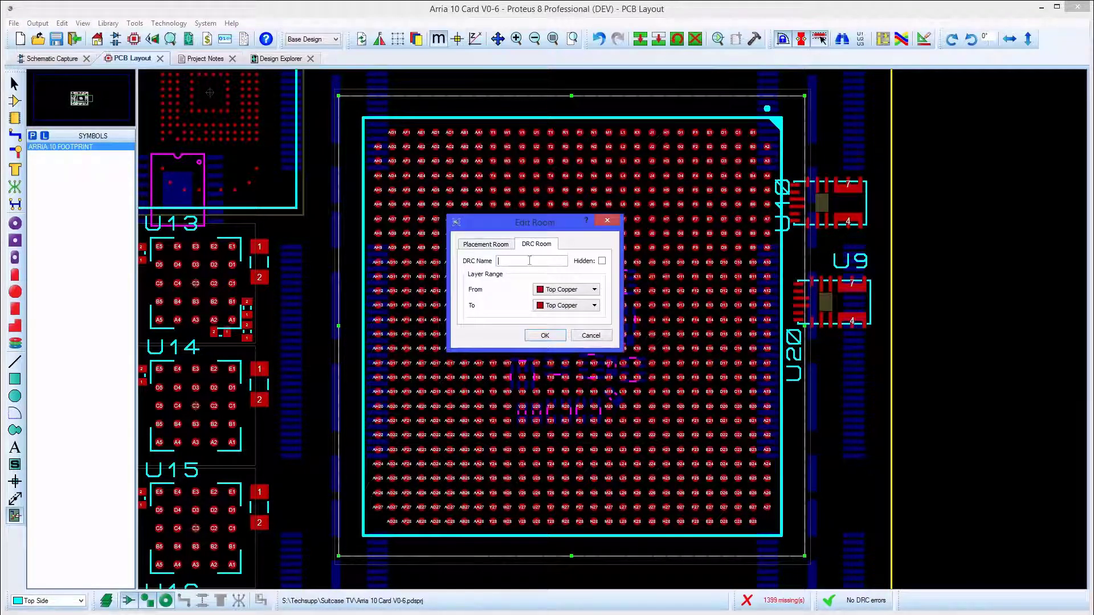
text(BGAROOM)
click(573, 306)
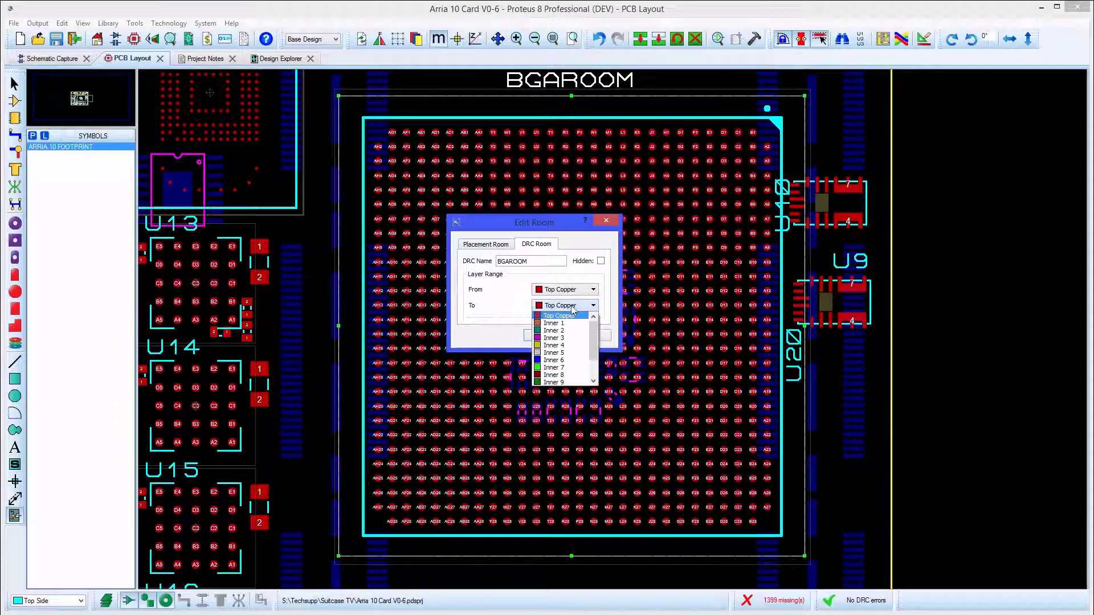
click(554, 338)
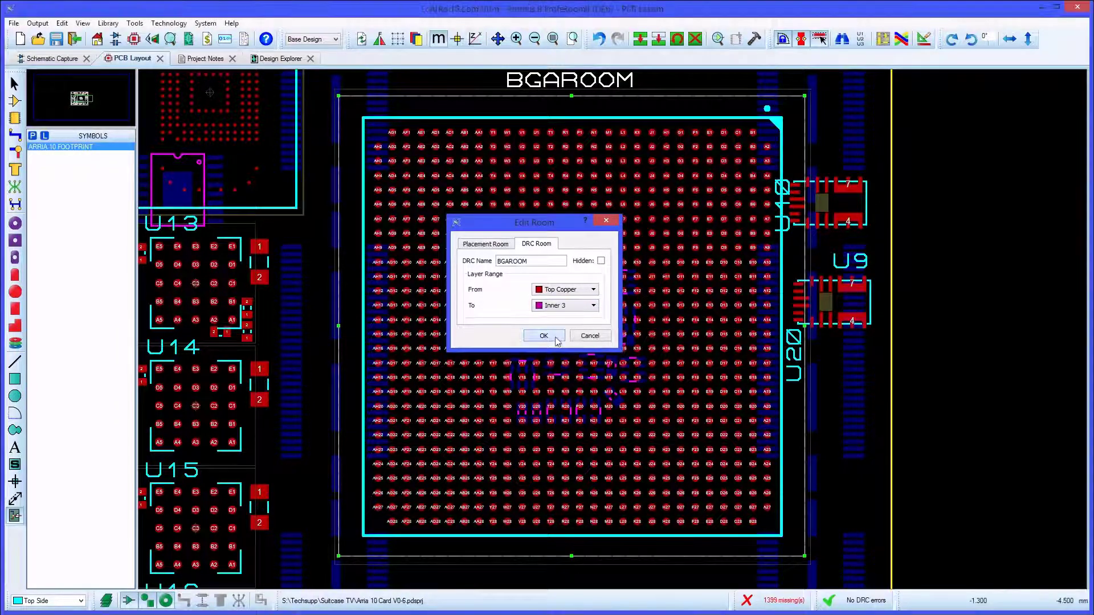
click(557, 339)
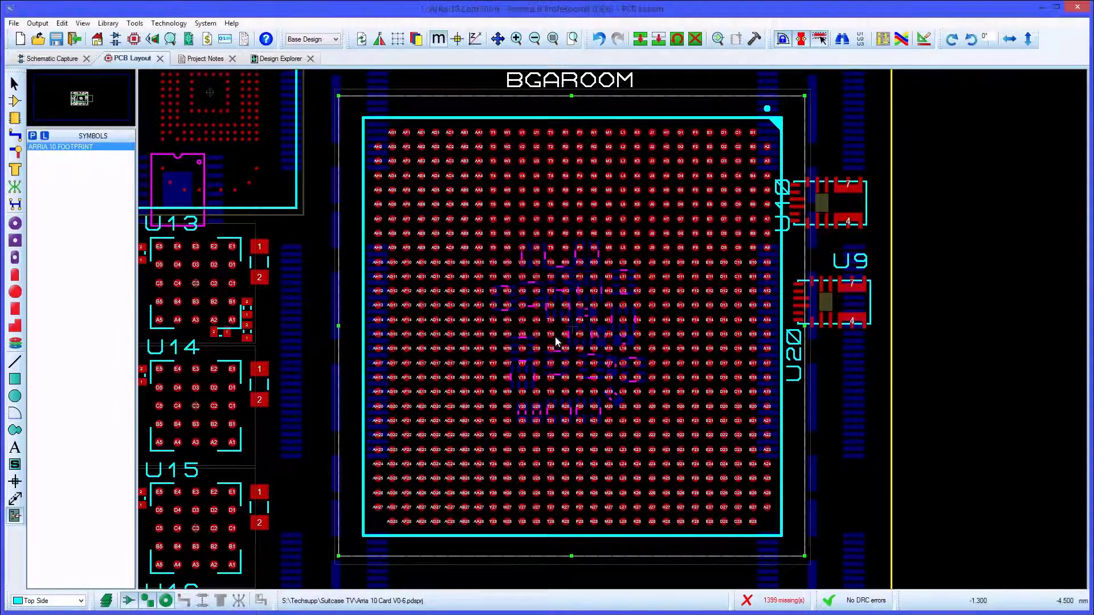
Add a new design rule named BGA in the Design Rule Manager and apply it to the BGAROOM region.
click(928, 43)
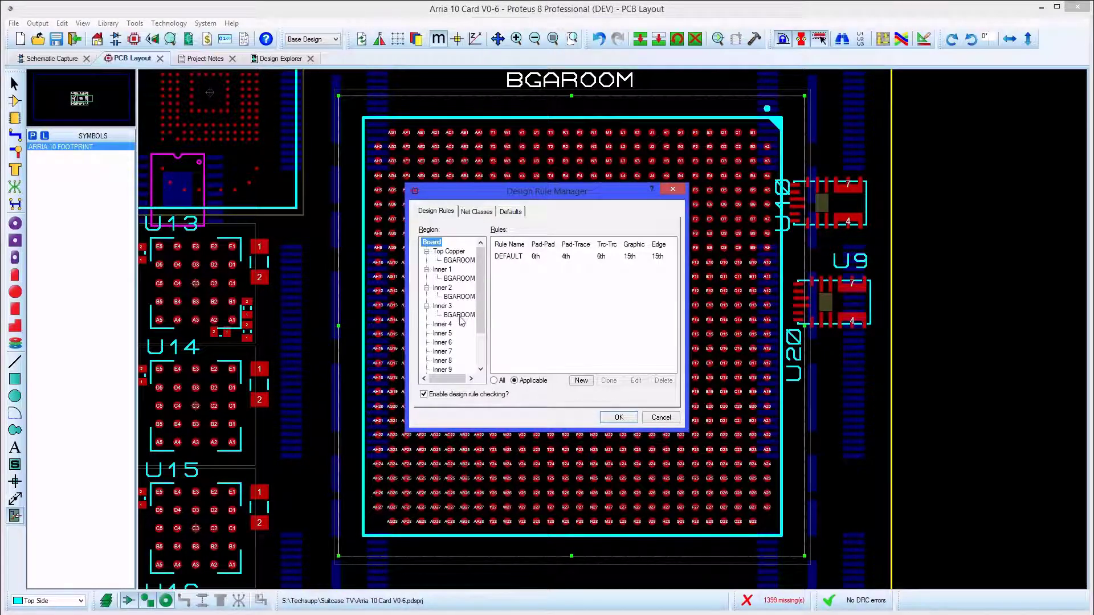
click(467, 262)
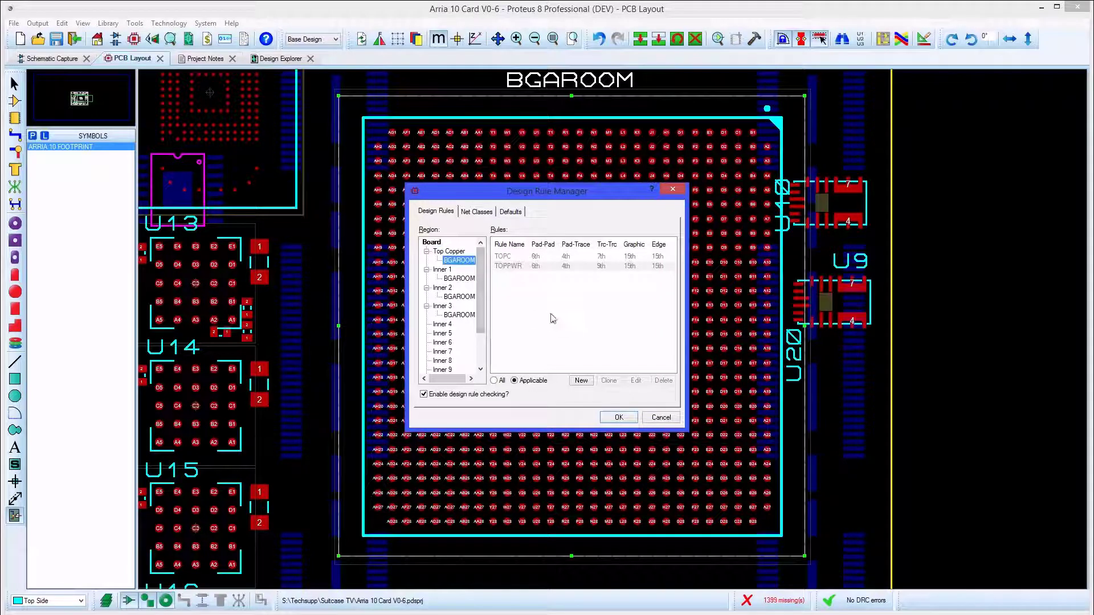
click(581, 381)
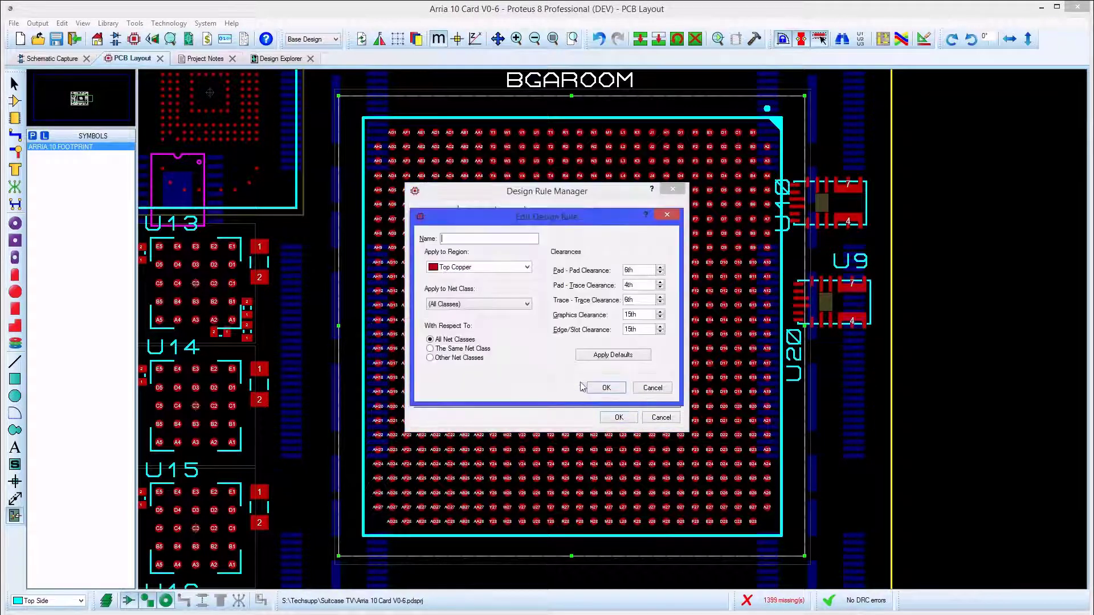
text(BGA)
click(527, 267)
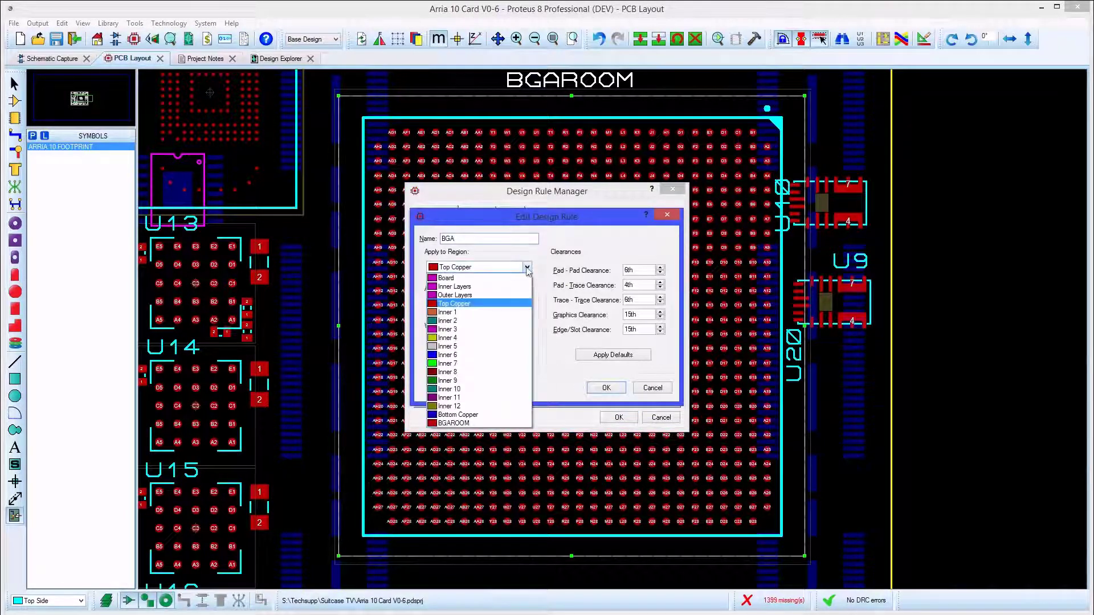
click(467, 425)
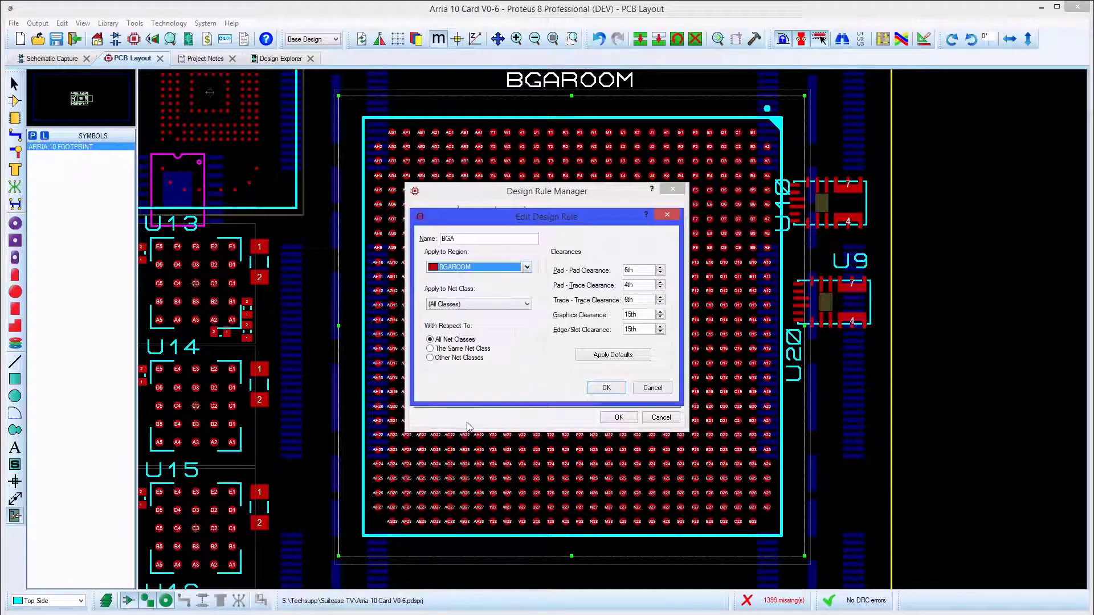
Set the BGA rule's trace-trace clearance to 3th and its edge/slot clearance to 0, and accept the rule.
click(660, 303)
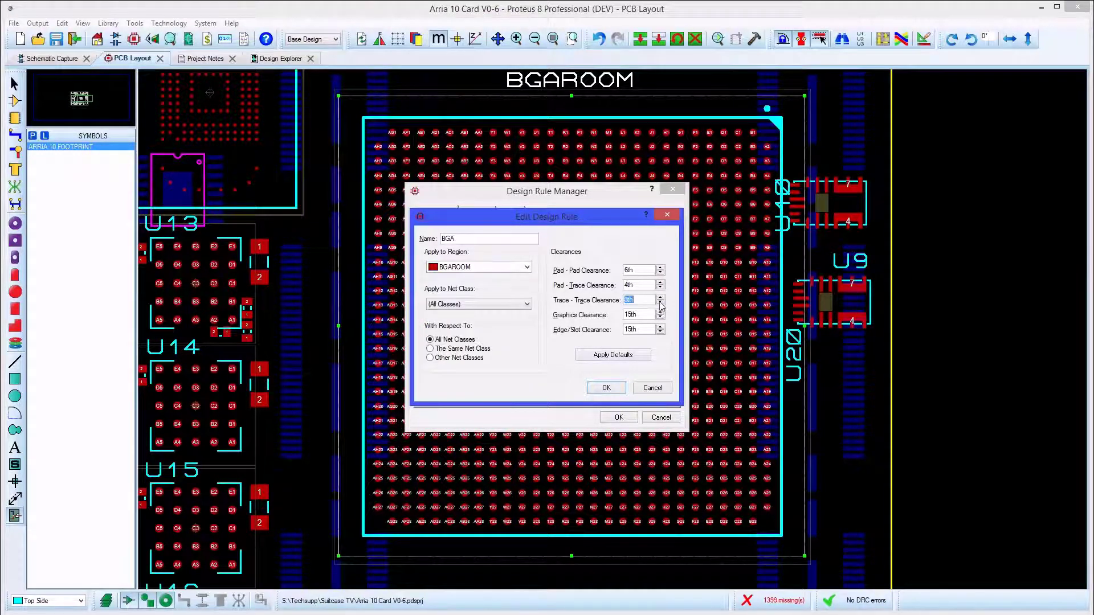
click(660, 333)
click(660, 332)
click(660, 332)
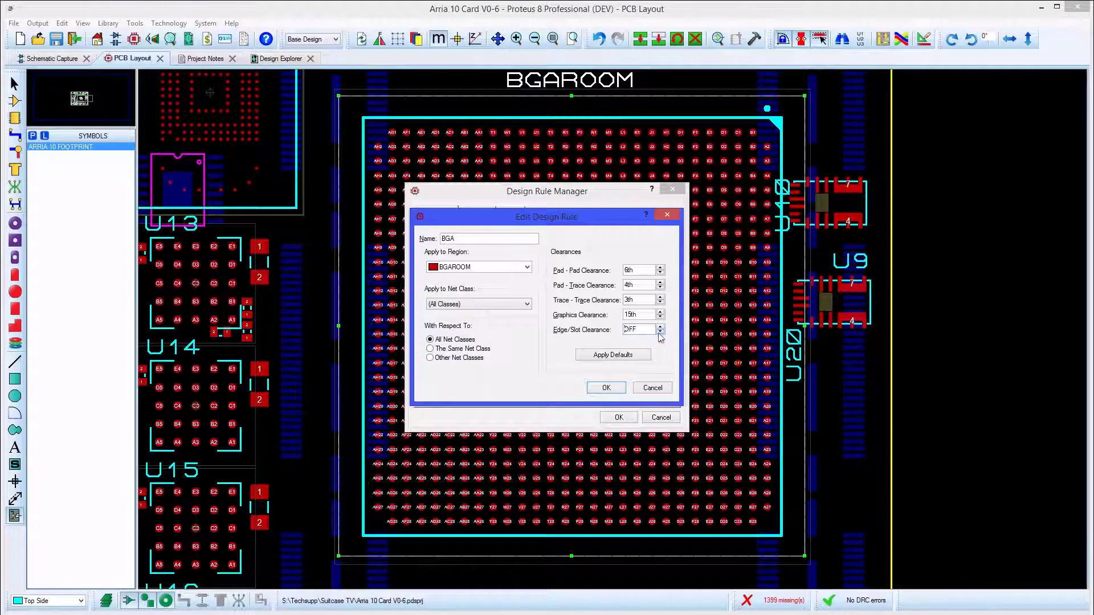
click(660, 333)
click(604, 388)
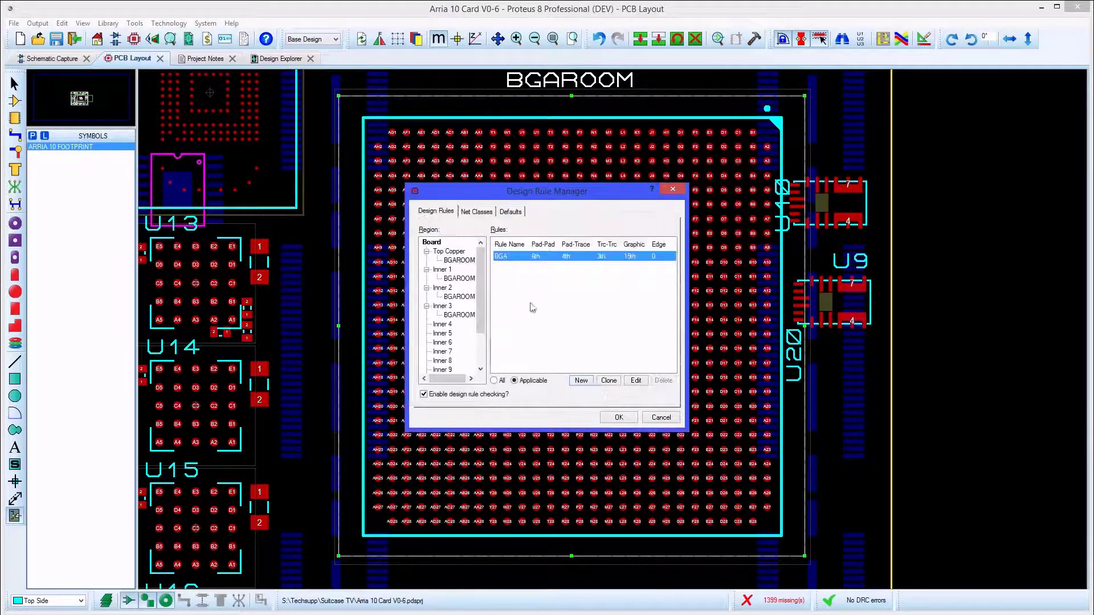
Compare the rules that apply to Top Copper with those that apply to its BGAROOM region.
click(460, 258)
click(449, 252)
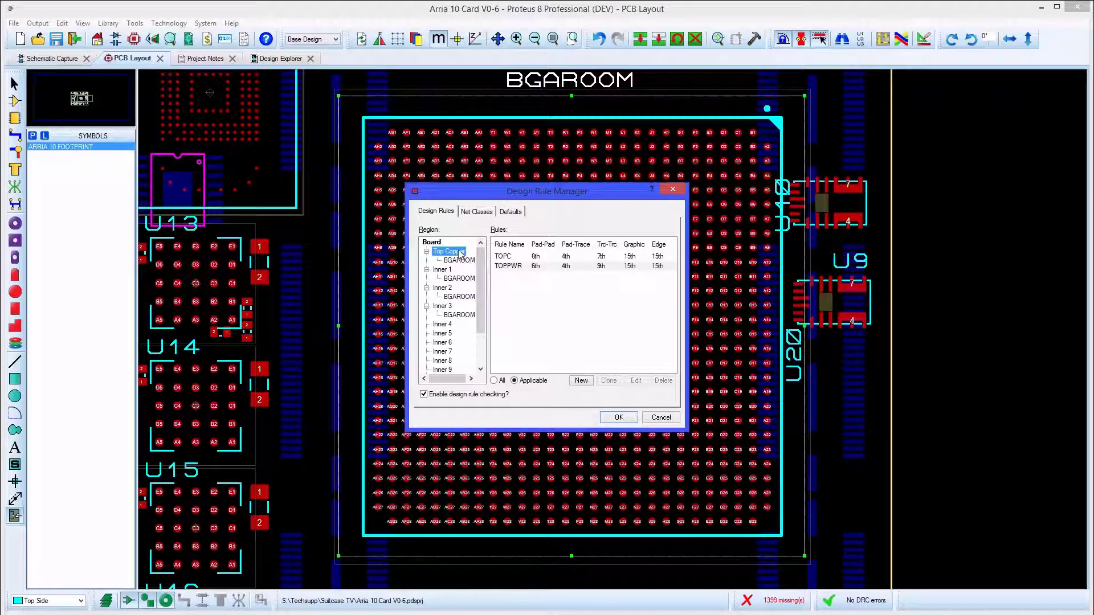
key(Down)
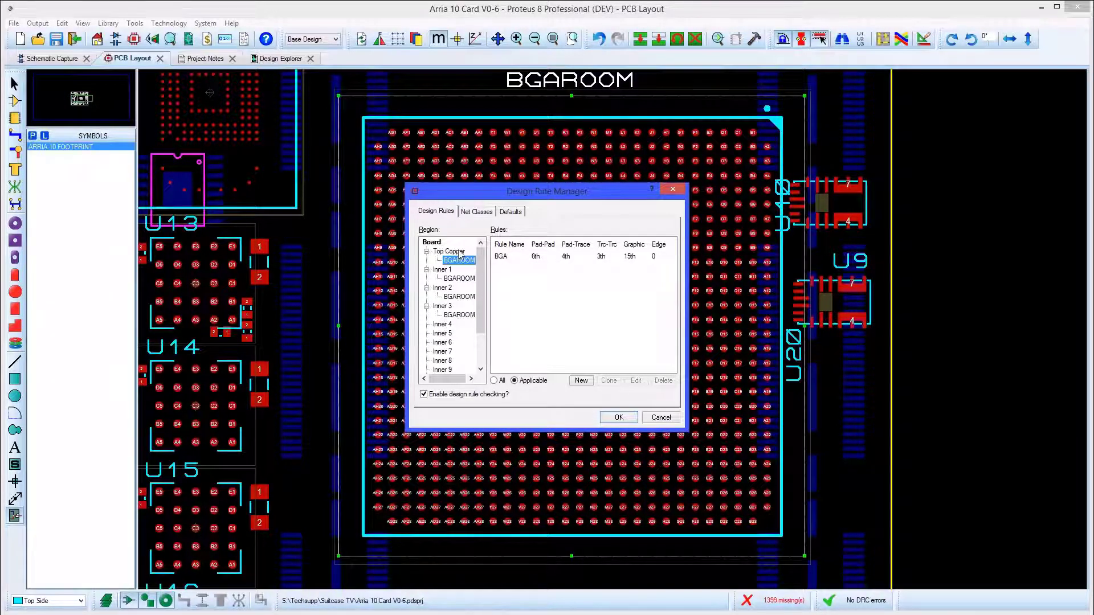
key(Up)
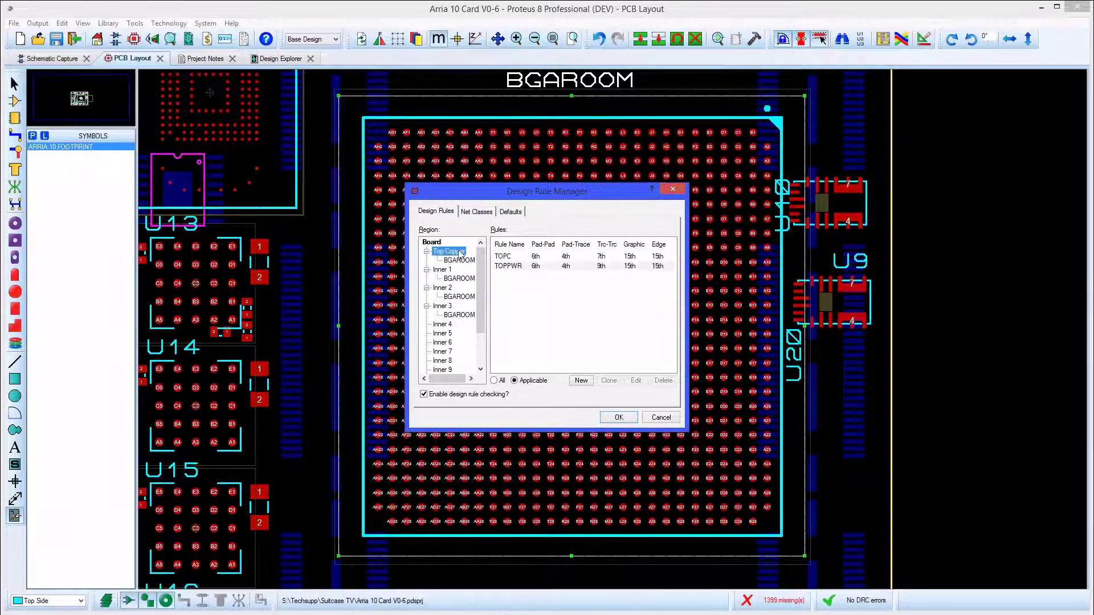
Review the default neck and relief styles and the global tolerance settings, and accept the design rule setup.
click(518, 214)
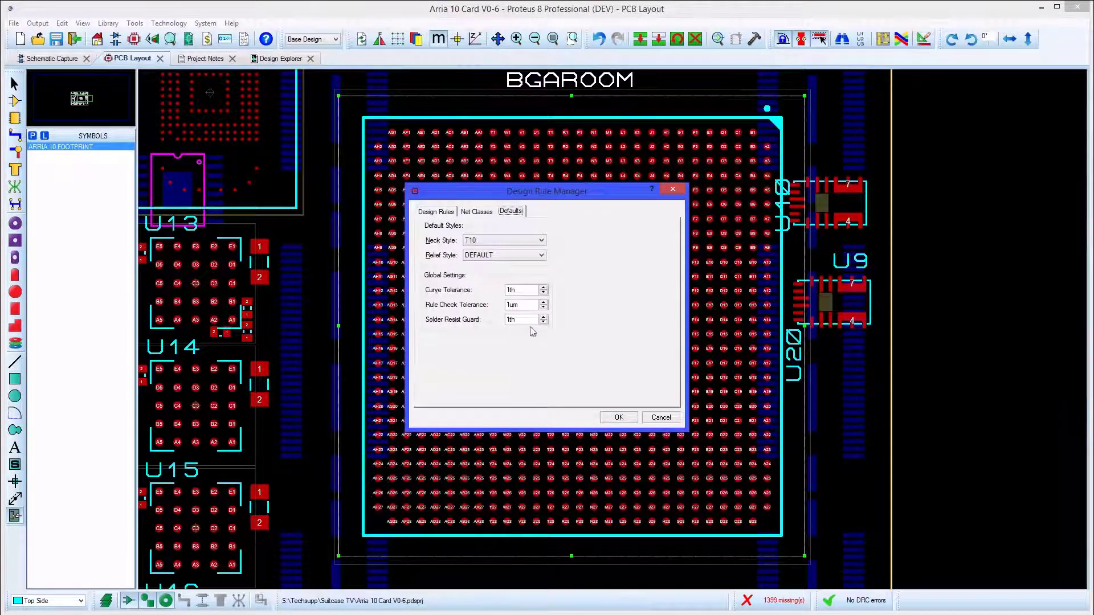
click(618, 418)
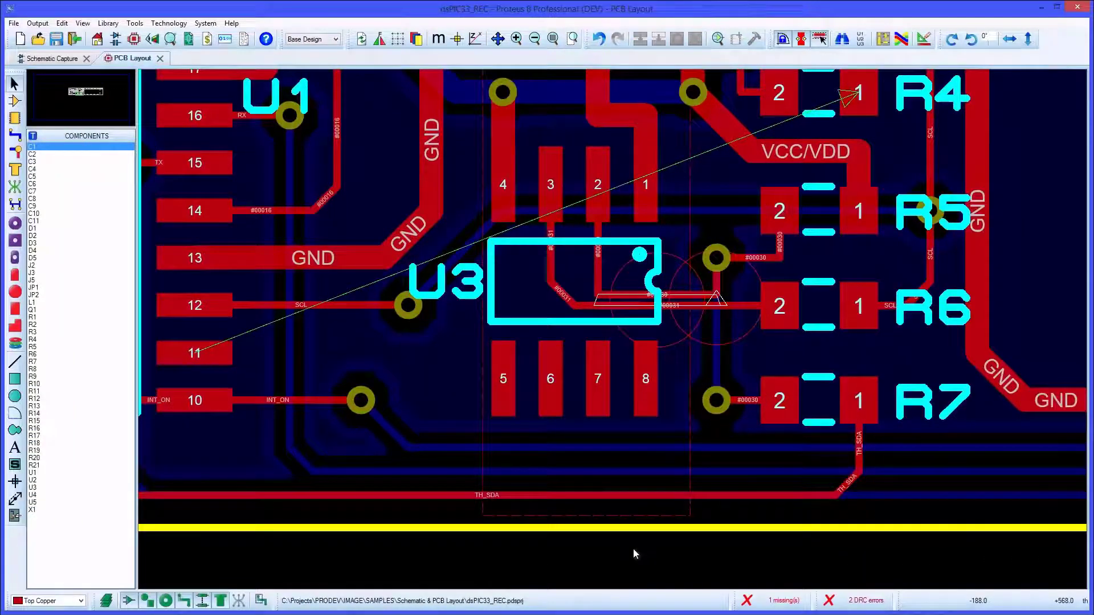
Route the SDA net on Top Copper with a T8 trace from U1 pin 11, below U3 and past R7, R6 and R5, to R4 pin 1.
click(14, 135)
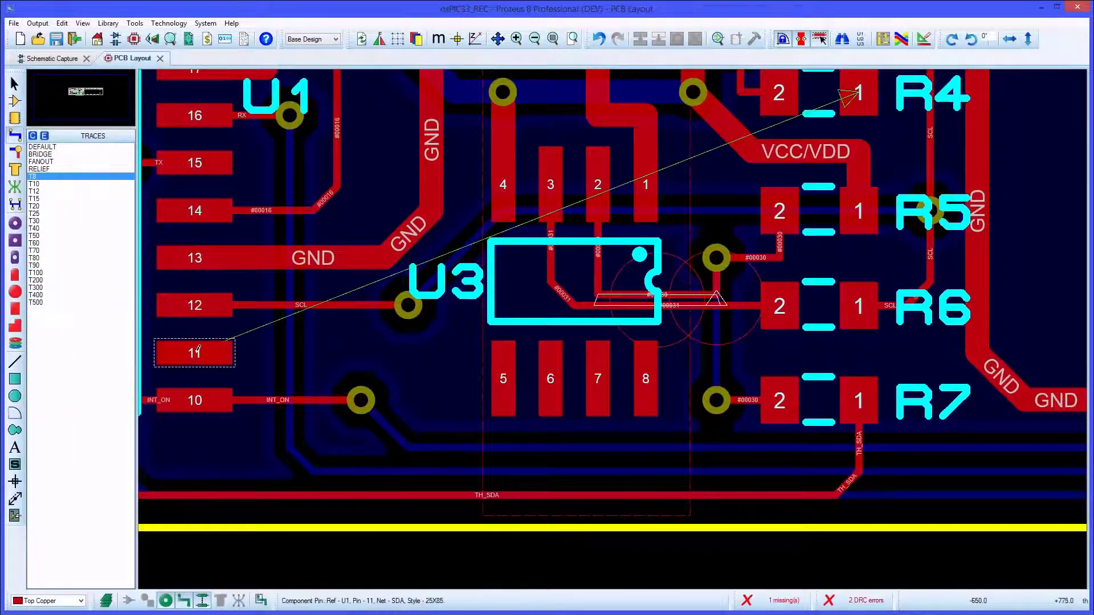
click(222, 350)
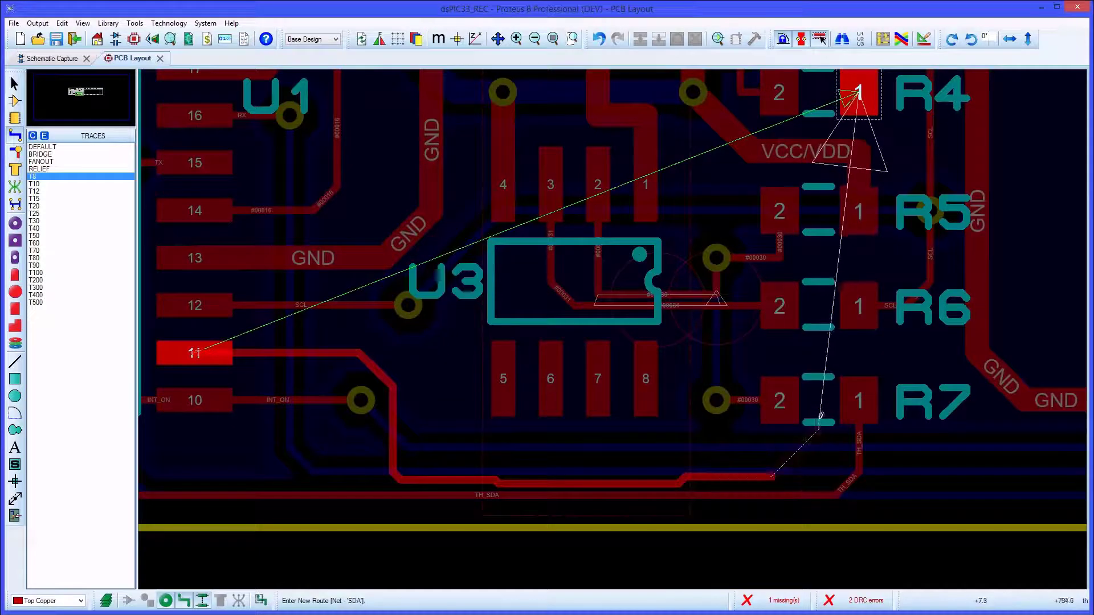
click(817, 279)
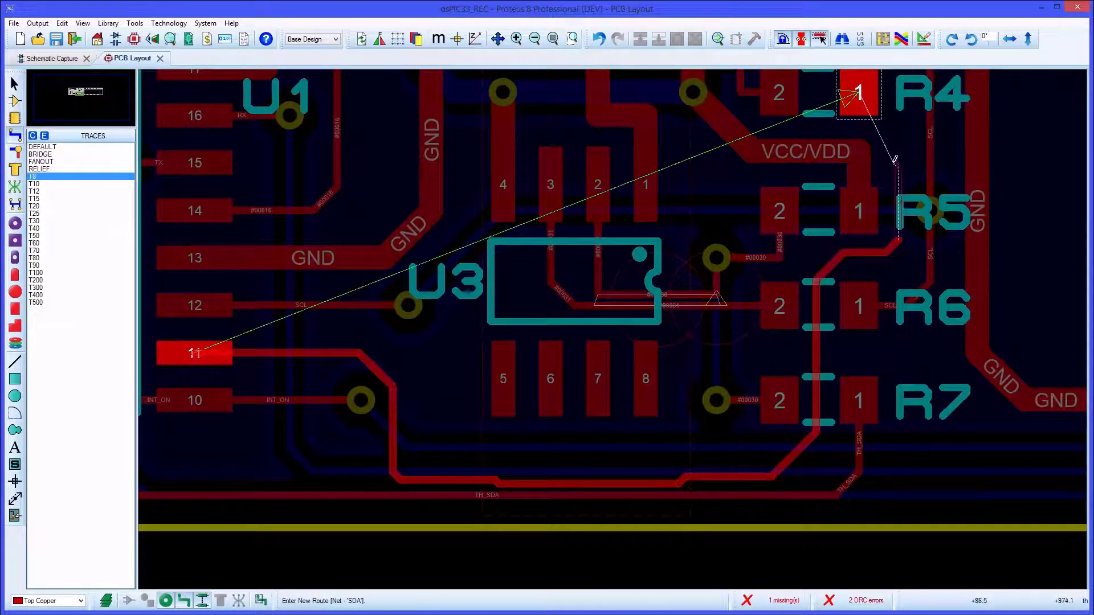
click(866, 117)
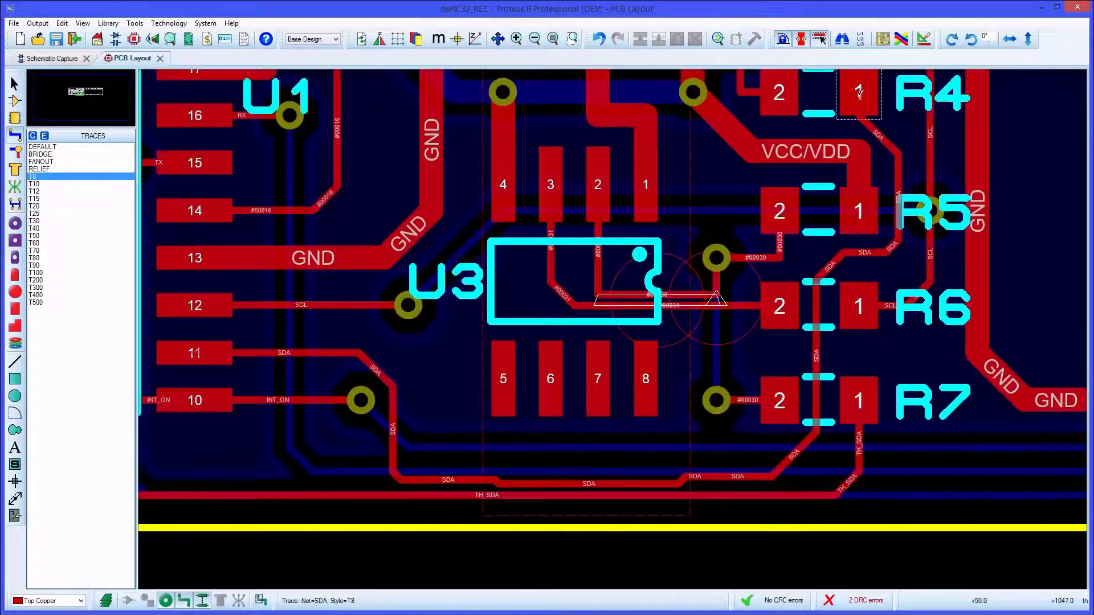
Locate the ROUTE violation from the DRC error list, move the horizontal #00030 segment away from #00031, and locate the TOPC violation.
click(861, 603)
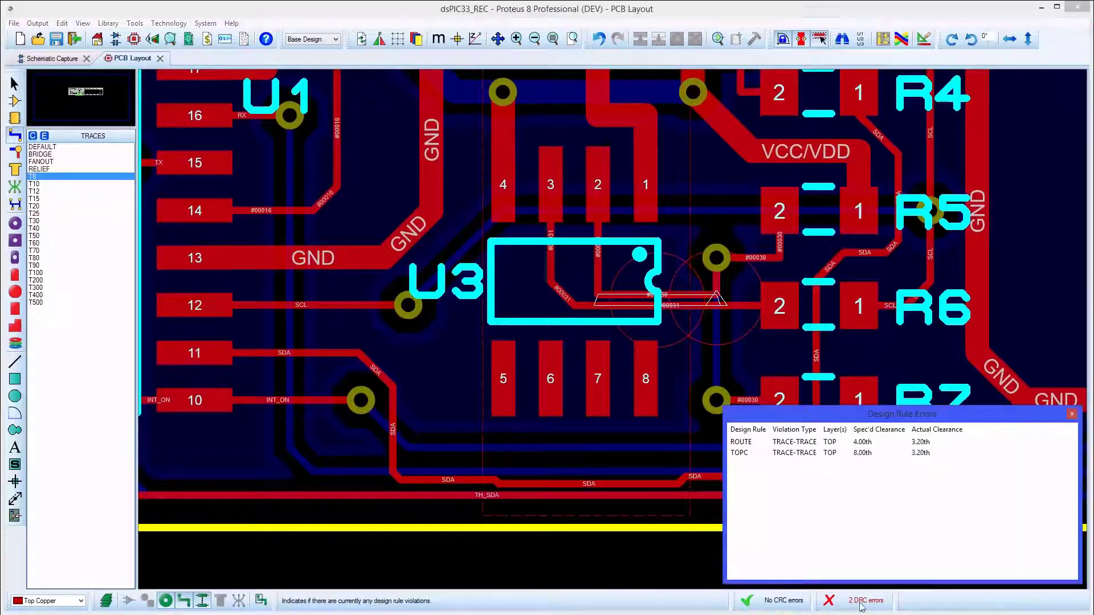
click(760, 443)
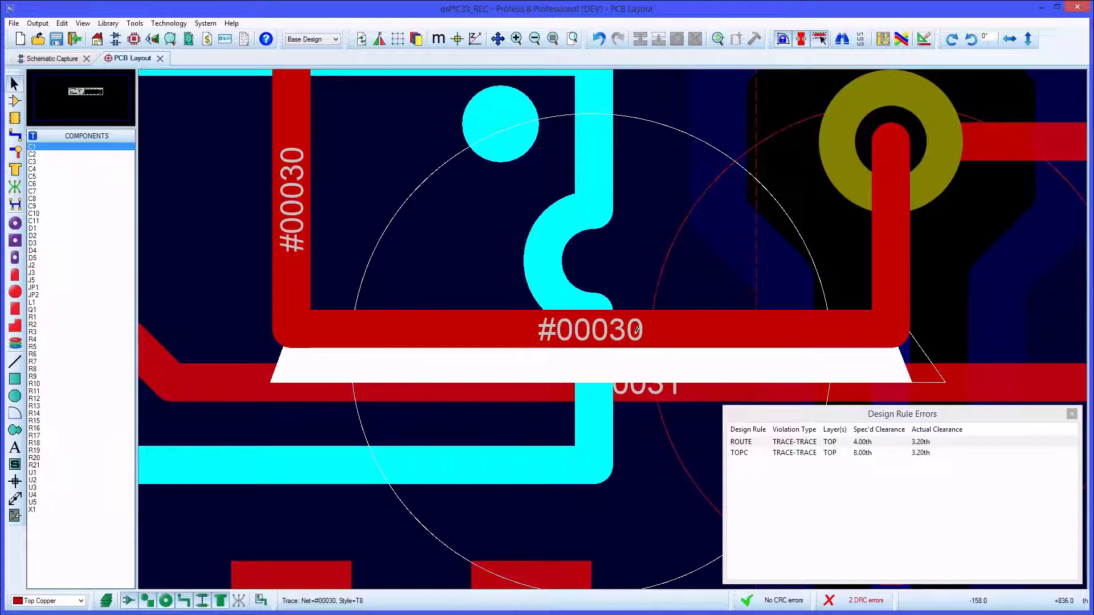
click(609, 326)
drag(608, 324, 608, 318)
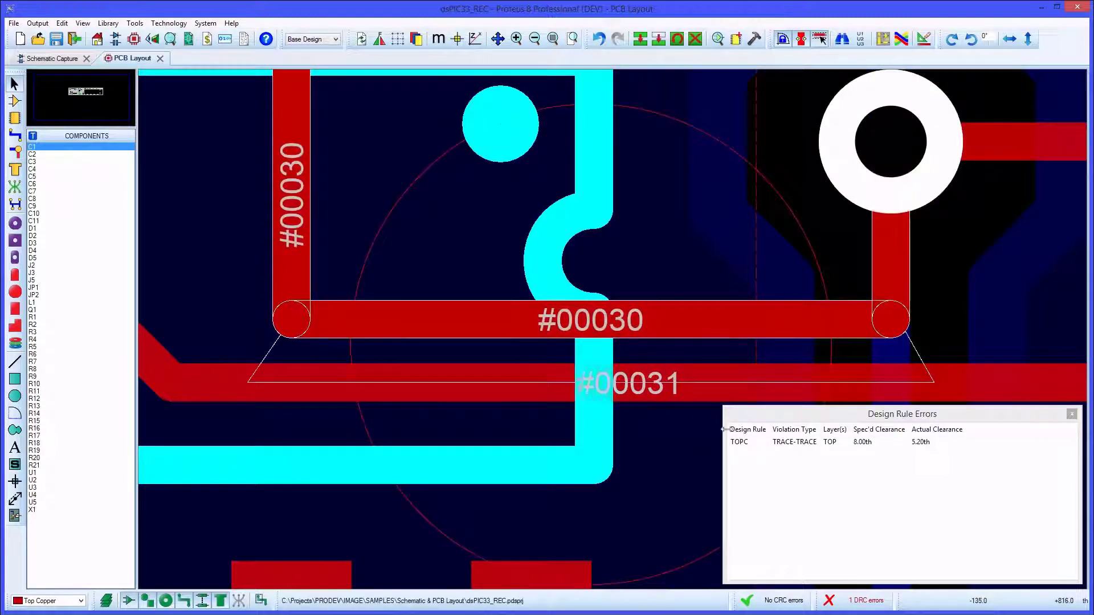
click(748, 443)
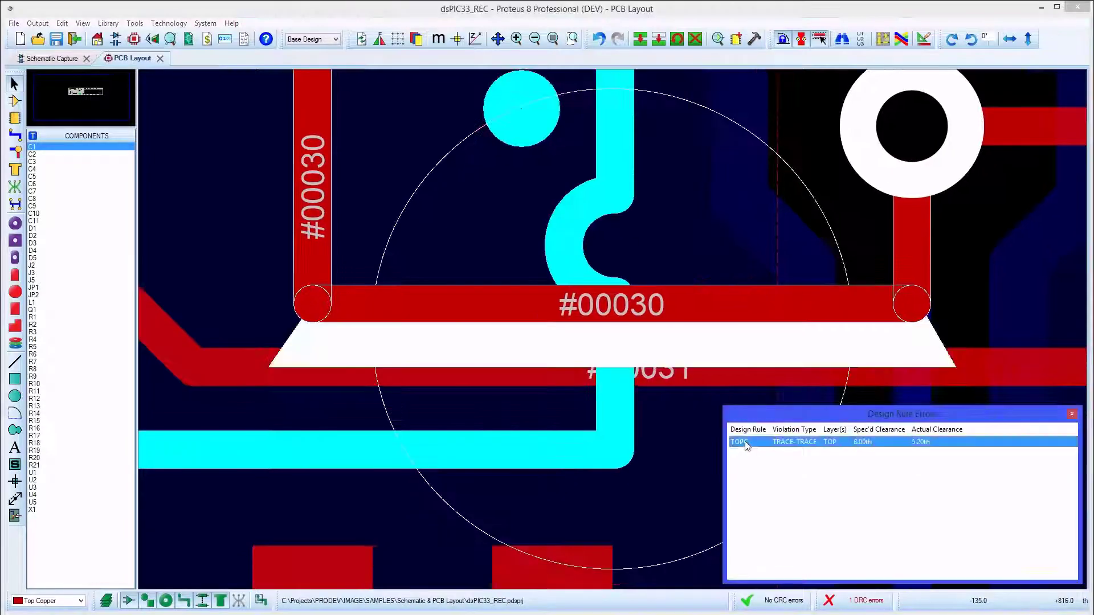